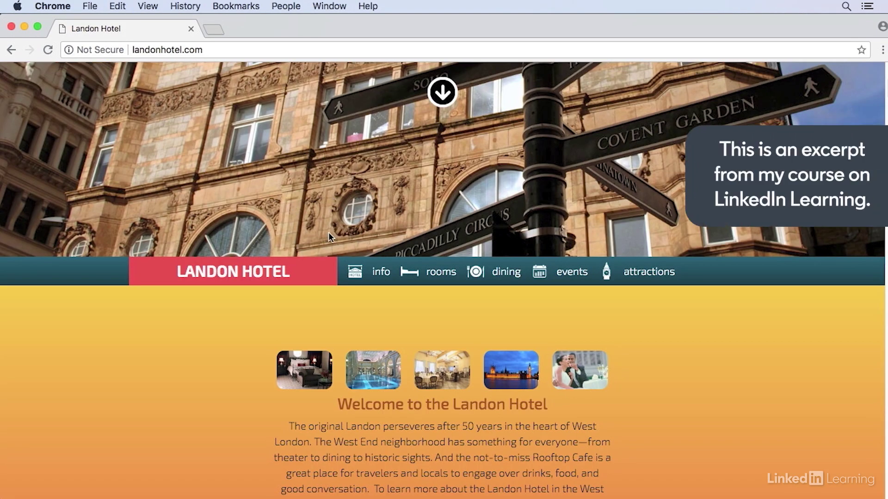
Duplicate the navigation bar panel by Alt-dragging a copy higher on the page.
scroll(328, 233, down, 4)
scroll(301, 391, down, 8)
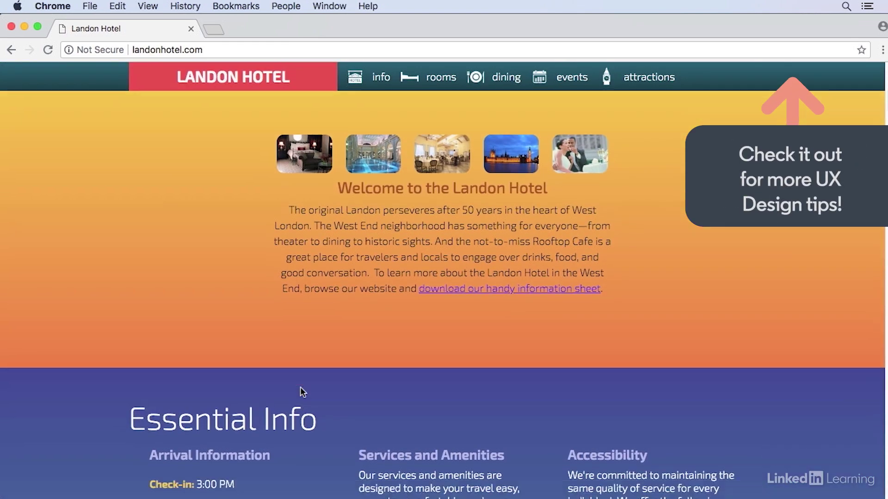
scroll(322, 380, down, 3)
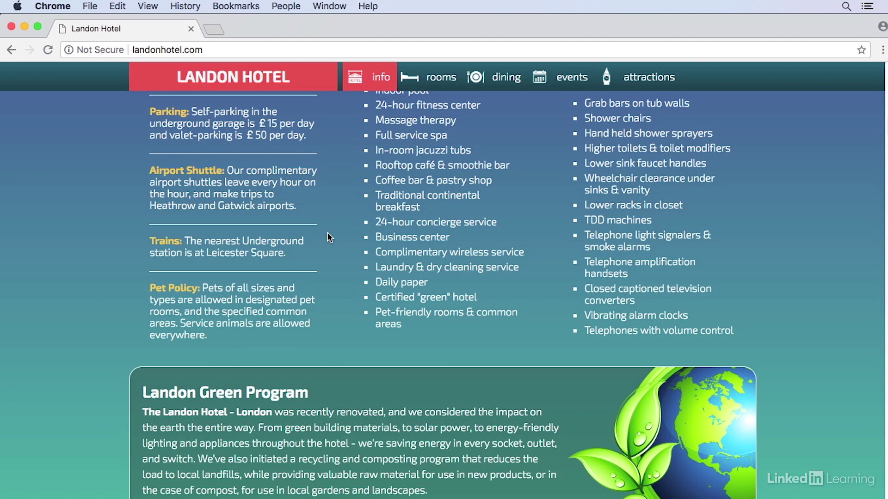
scroll(328, 236, up, 4)
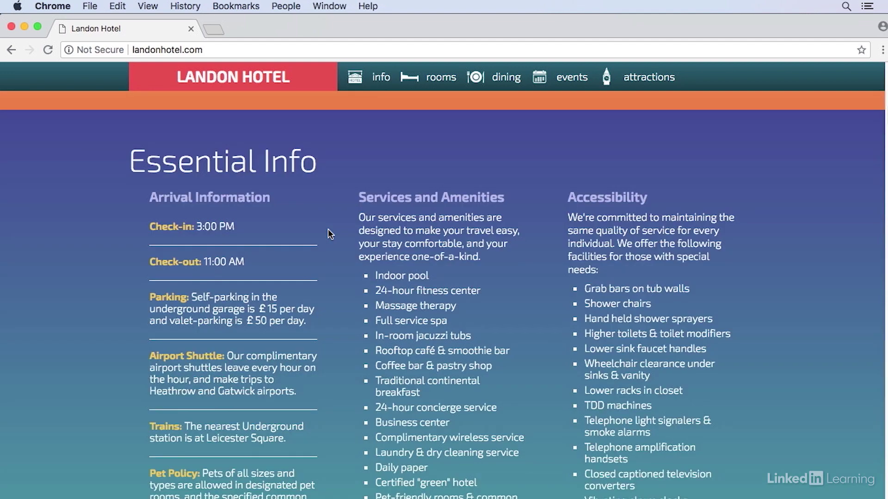
scroll(329, 236, up, 10)
scroll(329, 236, up, 3)
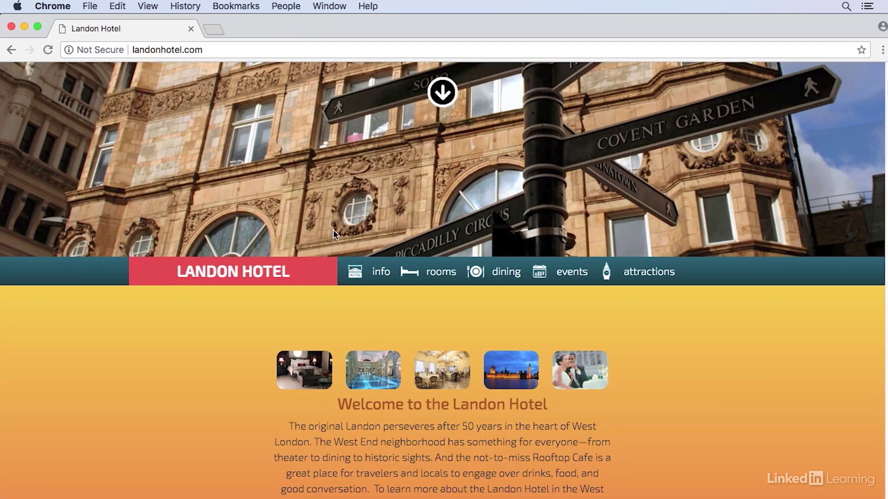
scroll(332, 196, up, 10)
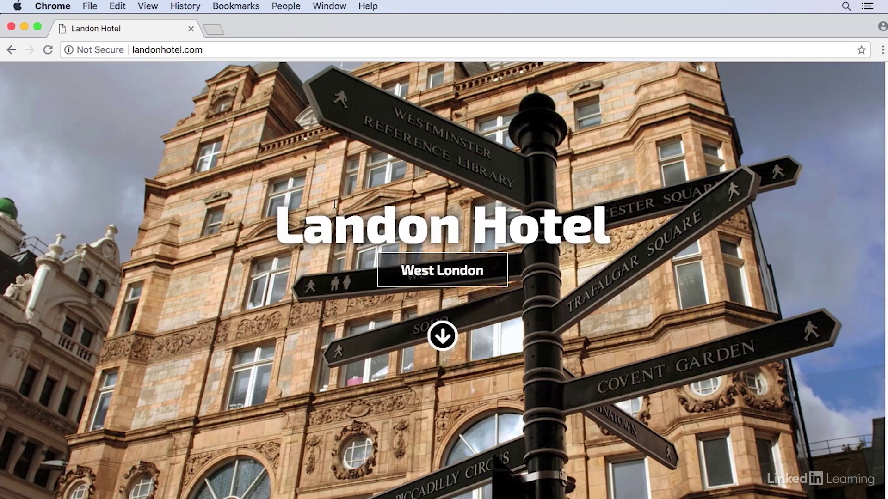
key(super+Tab)
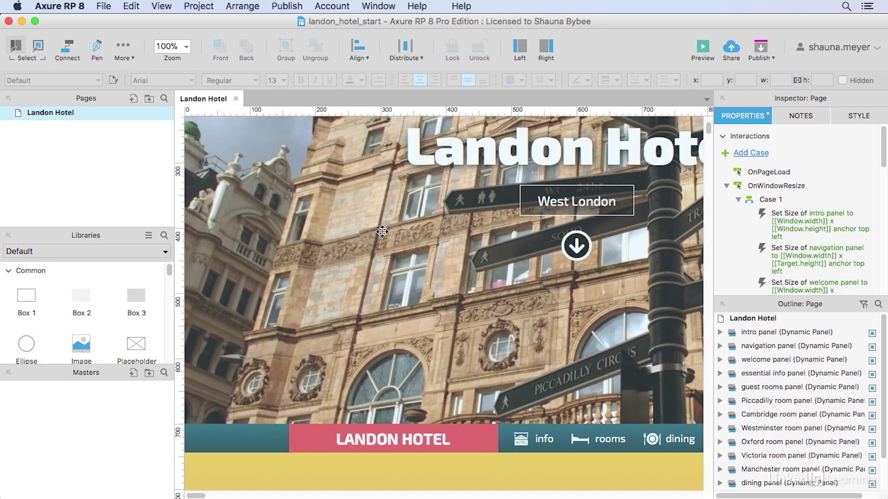
scroll(382, 234, down, 5)
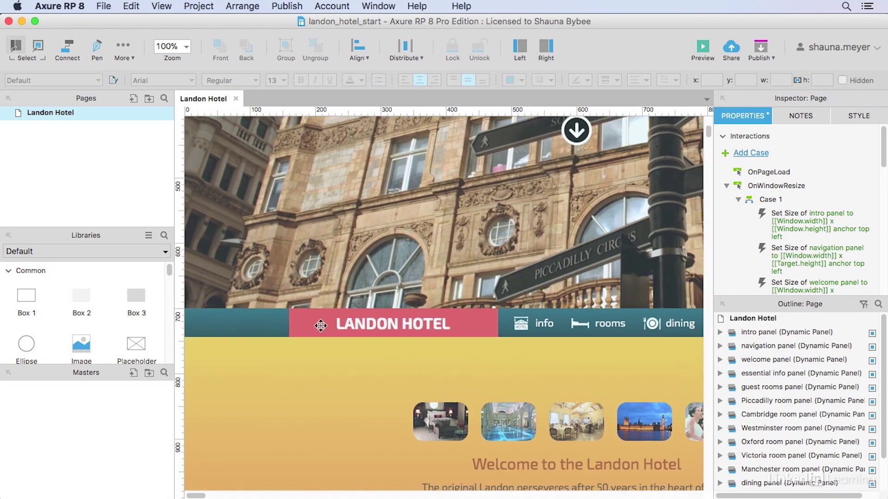
drag(323, 322, 373, 258)
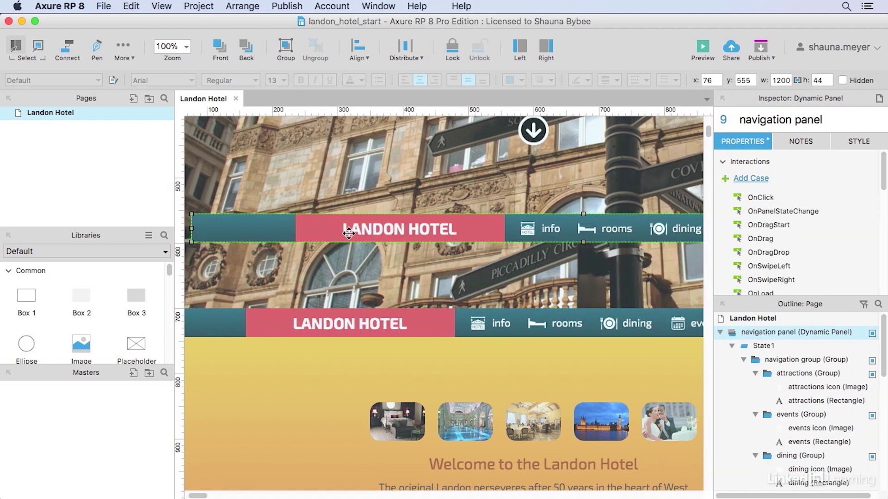
Position the copied navigation panel at X 0, Y 0.
click(858, 141)
double_click(735, 184)
text(0)
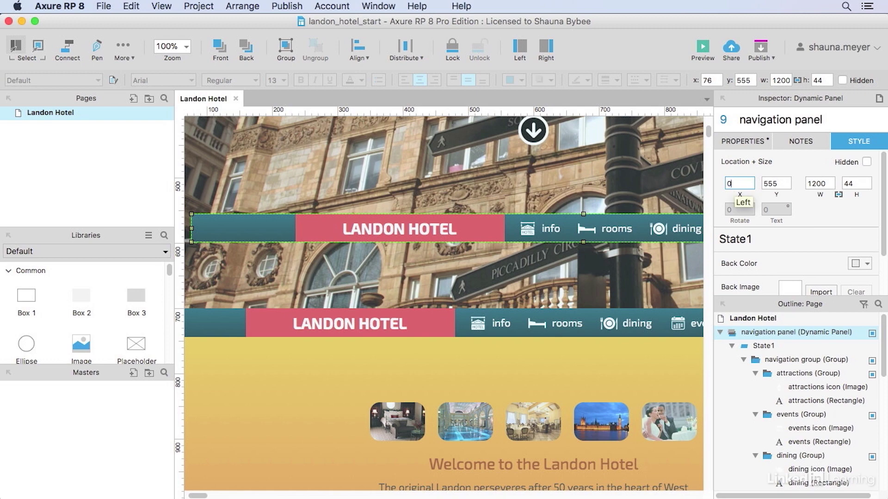
key(Tab)
text(0)
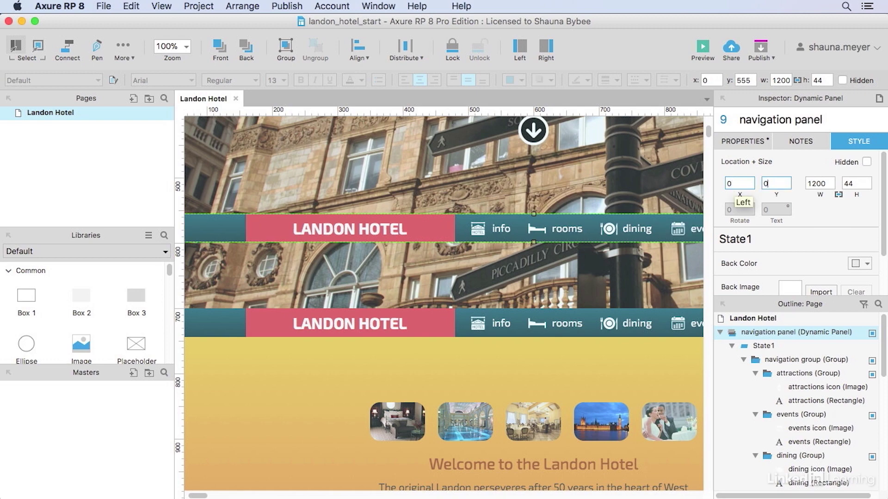
key(Return)
Rename the copied panel to 'sticky header'.
scroll(650, 201, up, 10)
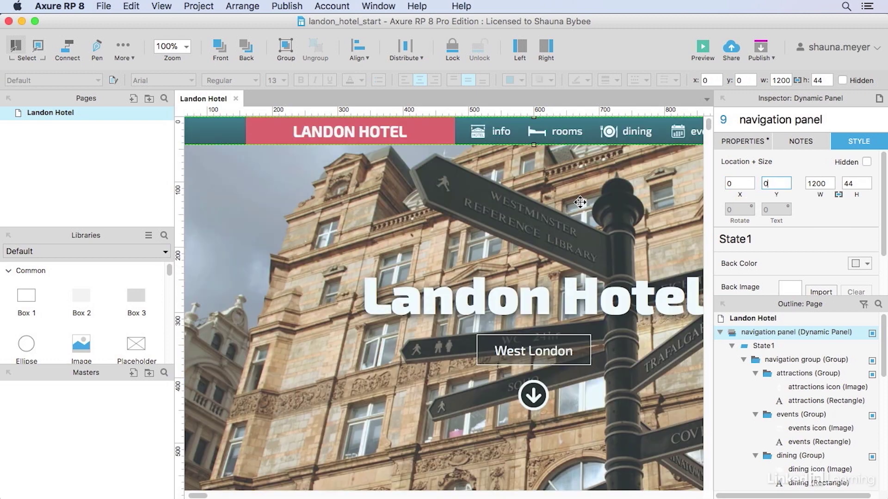
click(746, 118)
key(super+a)
text(sticky)
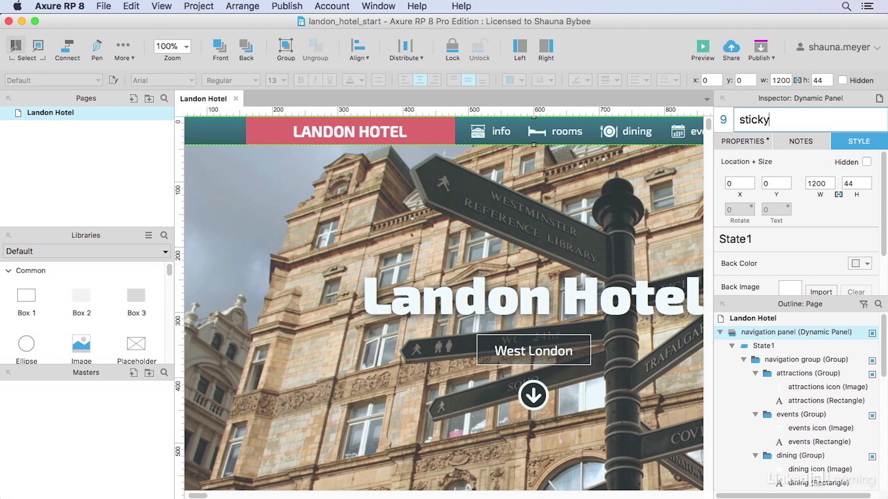
text( header)
Pin the sticky header to the browser window at Left, Top, with Keep in front.
click(741, 142)
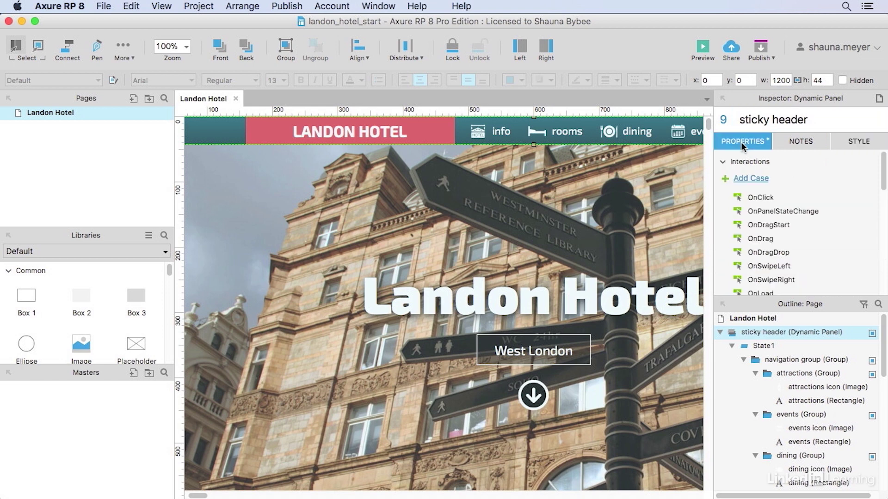
scroll(759, 212, down, 3)
scroll(759, 212, down, 5)
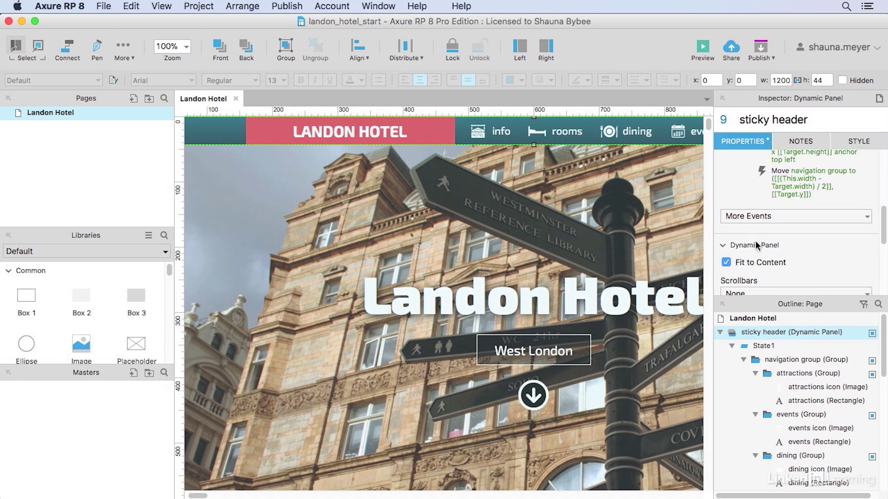
click(735, 238)
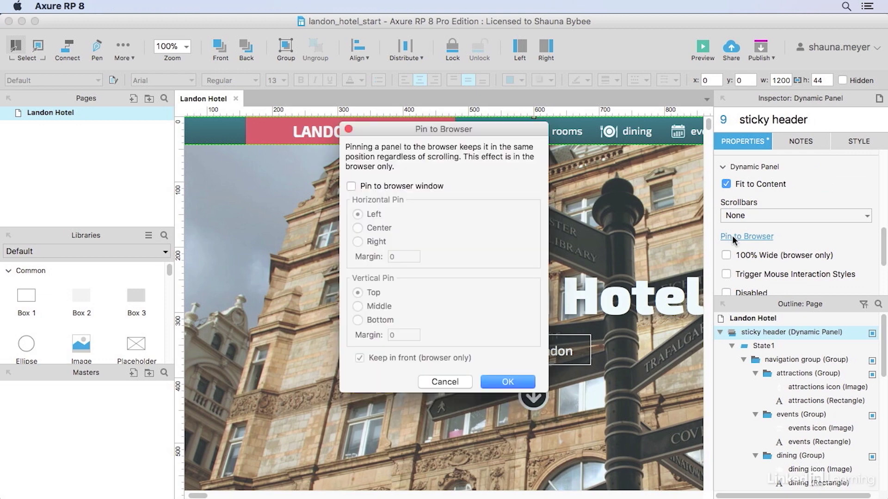
click(391, 184)
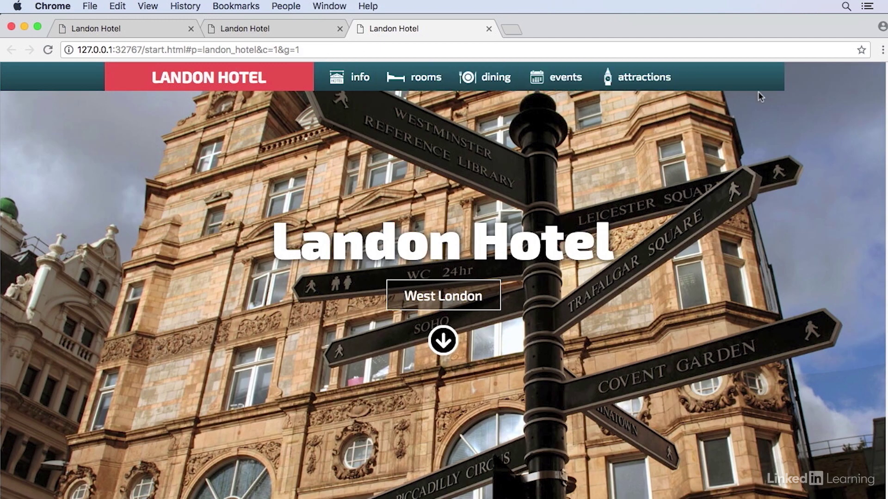
Return to Axure after checking the pinned header in the Chrome preview.
key(super+Tab)
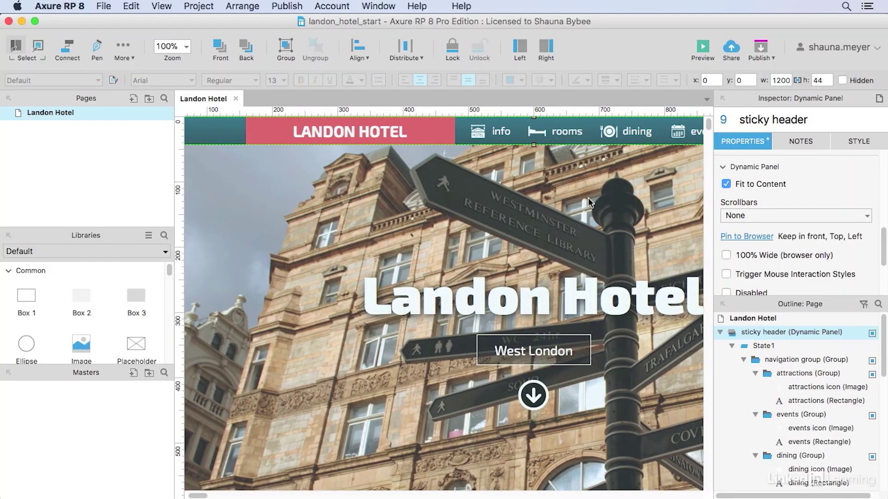
Add a Set Size action for the sticky header to the page's OnWindowResize Case 1.
click(879, 98)
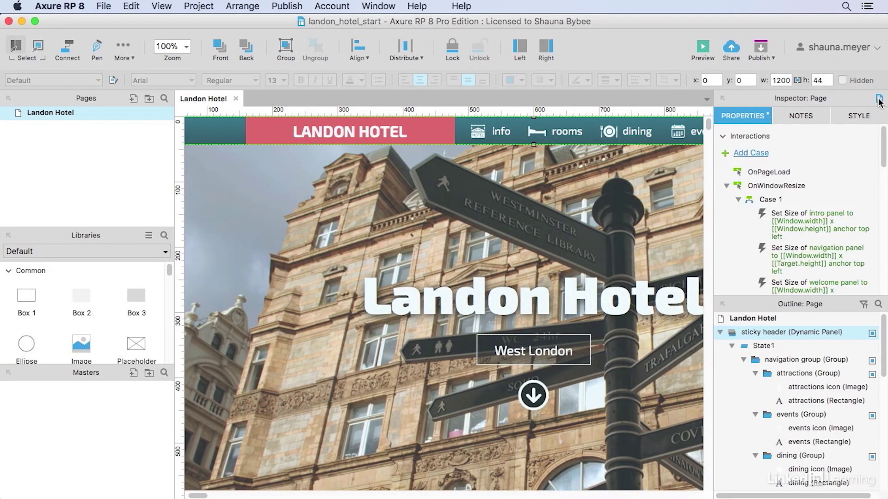
double_click(781, 198)
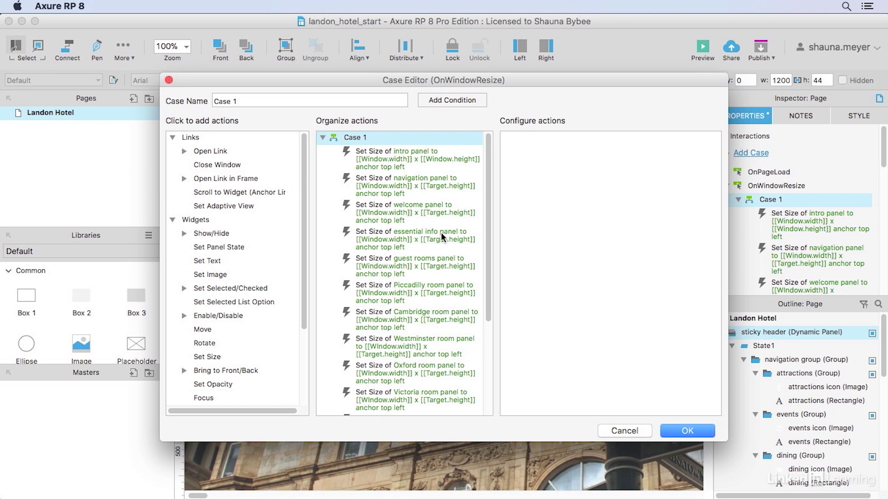
click(289, 357)
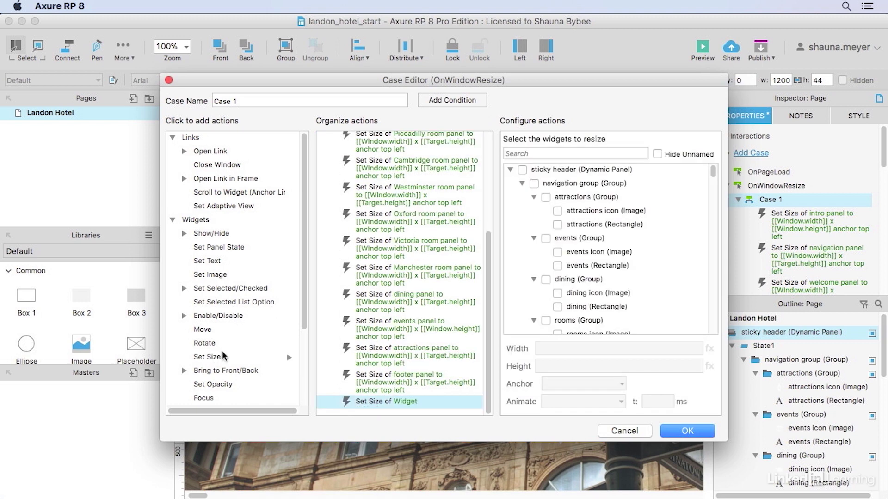
click(523, 170)
Size it to width [[Window.width]] and height [[Target.height]], then preview the prototype.
double_click(569, 347)
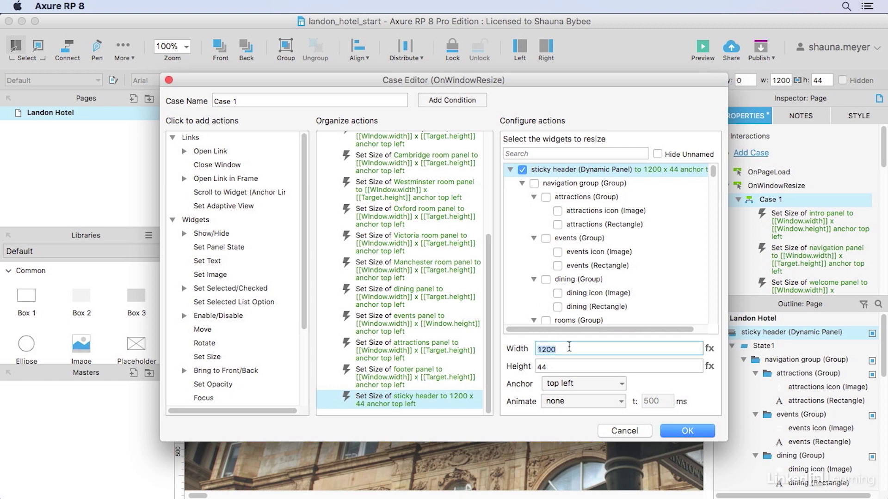
text([[Window.width]])
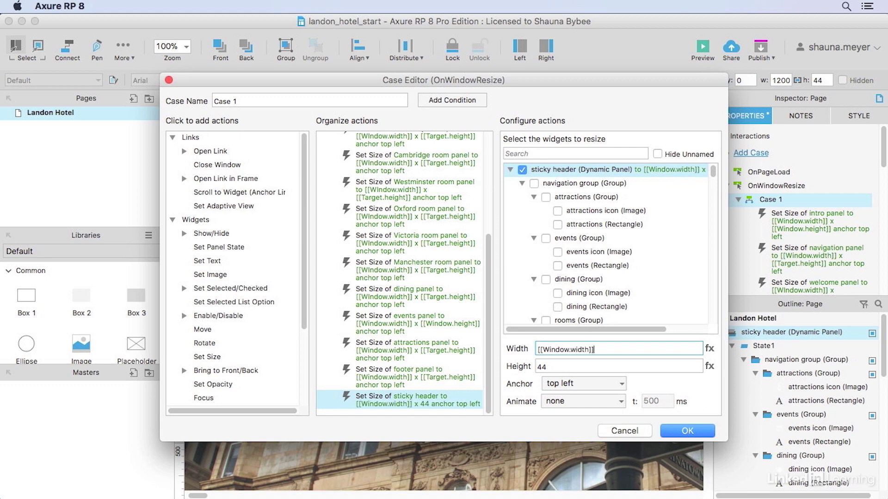
key(Tab)
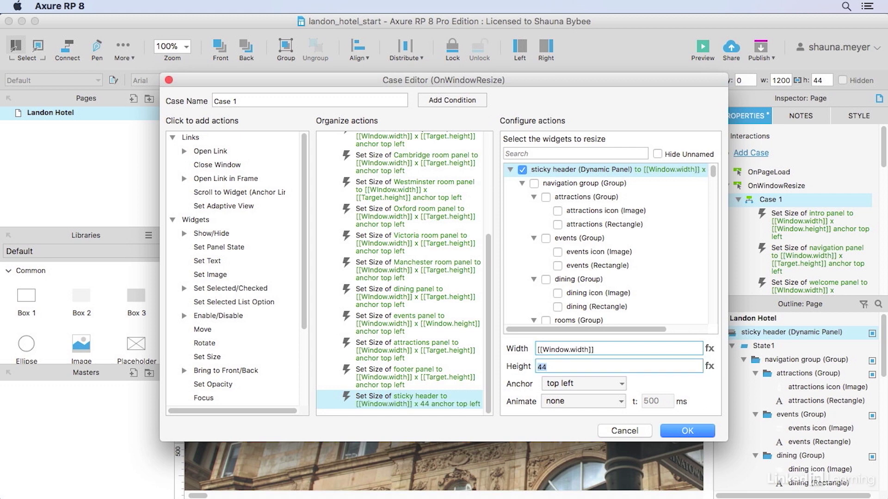
key(BackSpace)
text([[Target.height]])
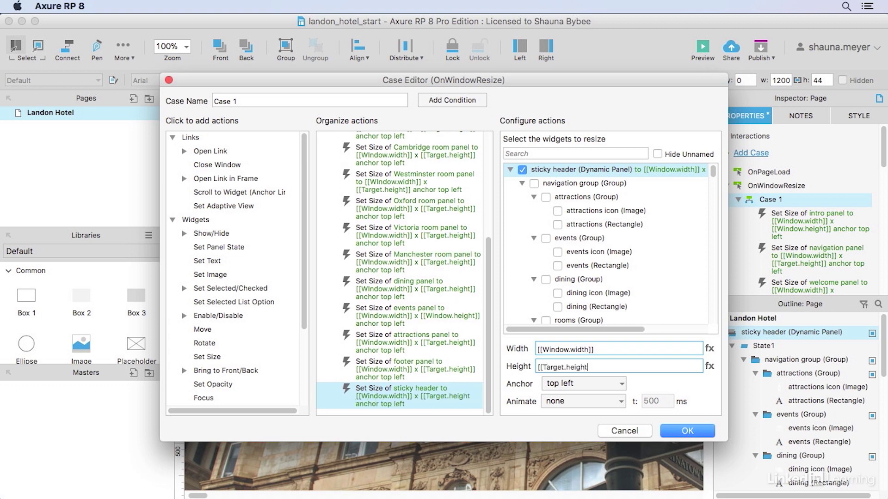
click(688, 431)
click(702, 46)
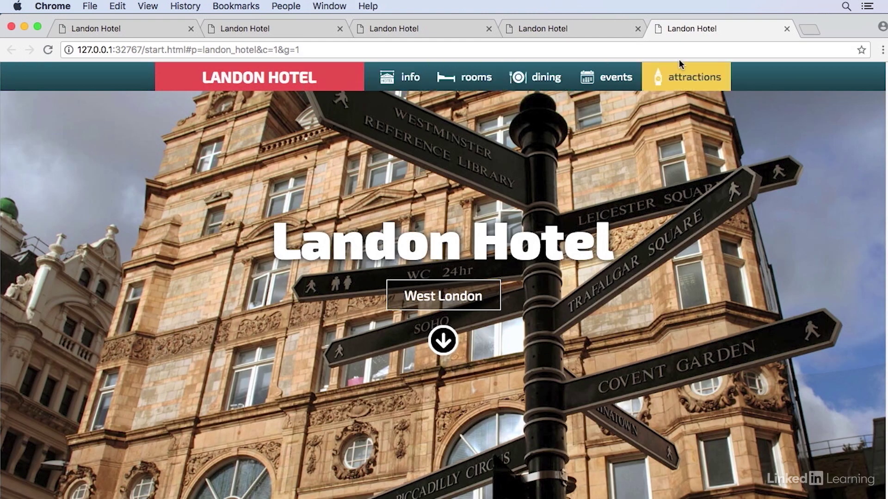
key(super+Tab)
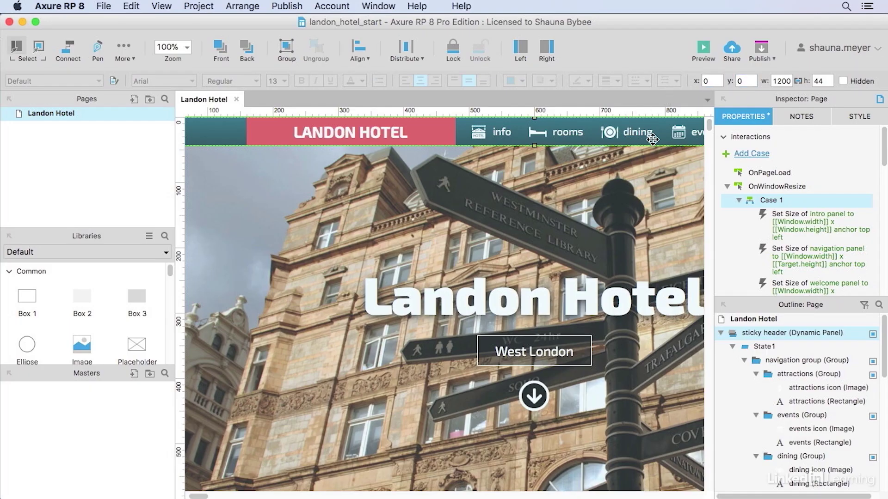
Mark the sticky header dynamic panel as Hidden so it doesn't show on page load.
click(654, 156)
click(650, 134)
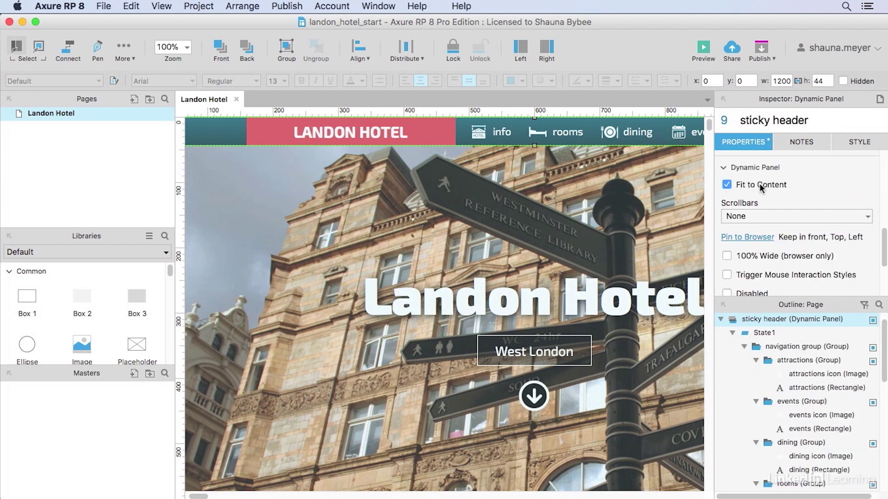
scroll(763, 185, down, 10)
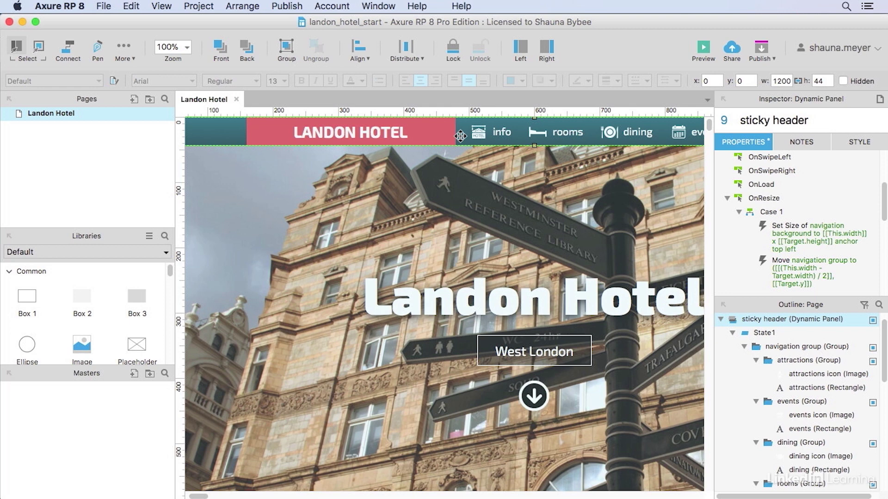
click(843, 81)
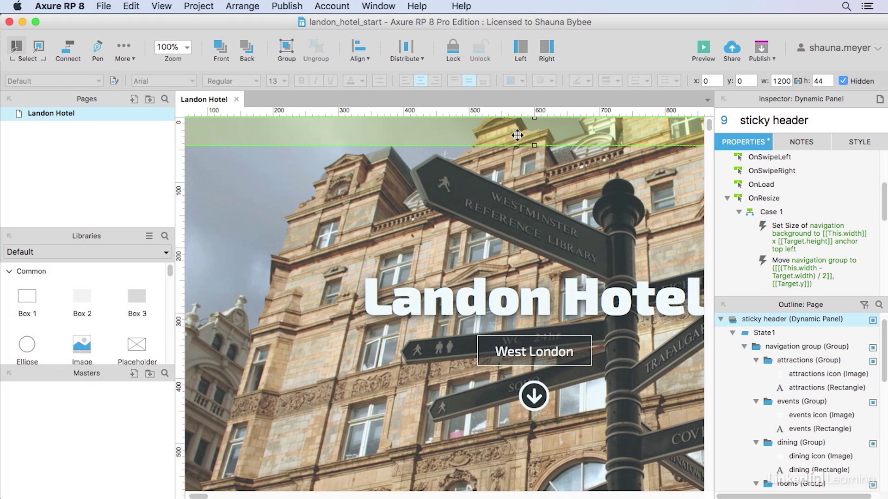
click(879, 99)
scroll(809, 176, down, 5)
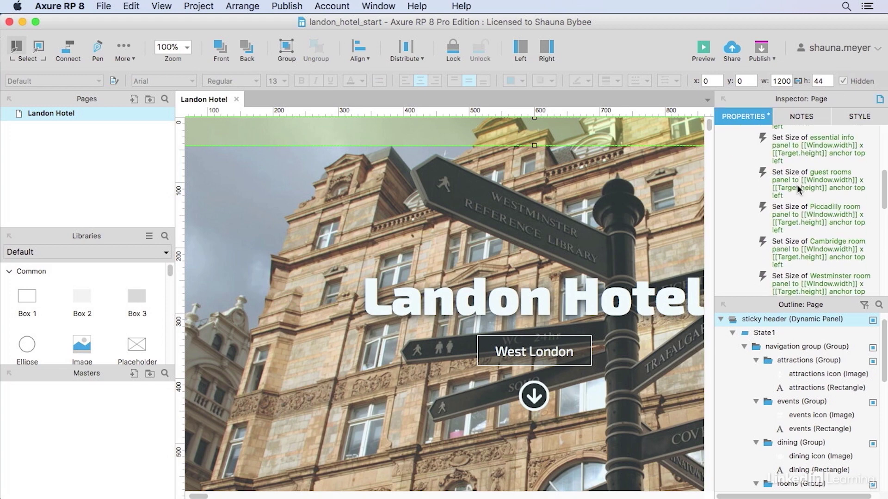
scroll(797, 185, down, 3)
Create an OnWindowScroll case with a Show action for the sticky header.
click(773, 241)
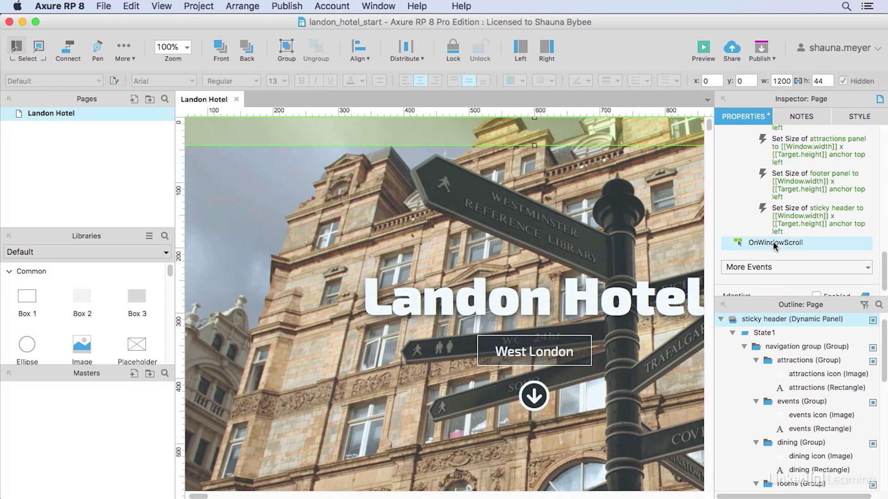
double_click(772, 242)
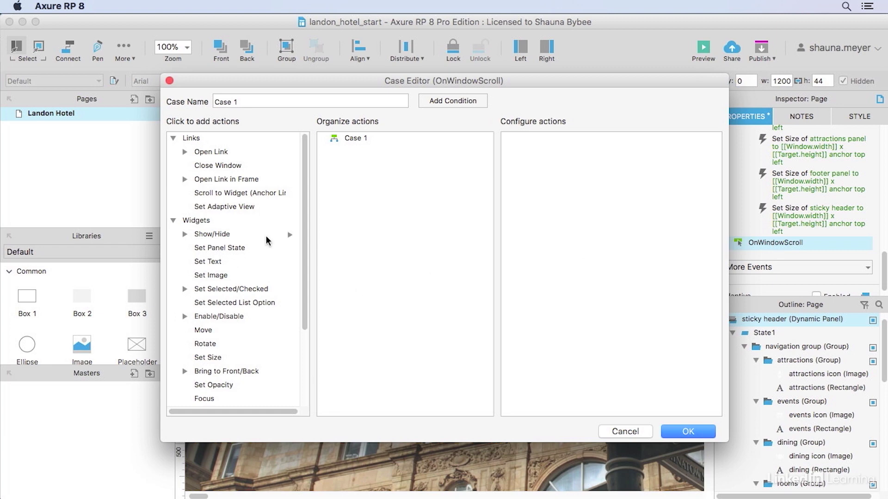
click(218, 235)
click(523, 171)
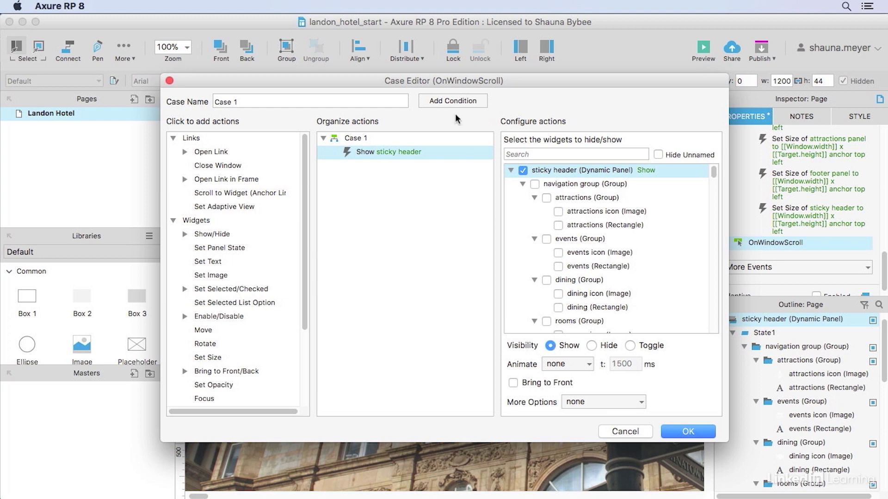
click(450, 99)
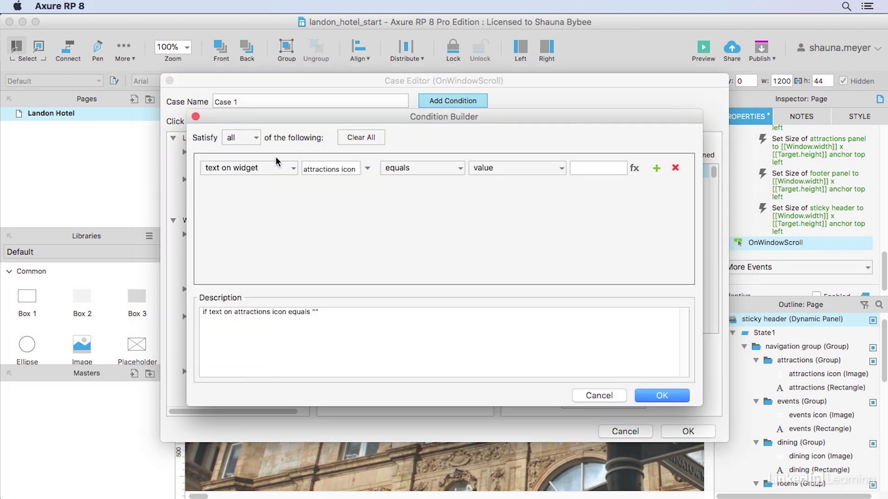
Set the condition's left side to the value [[Window.scrollY]] with the operator 'is greater than'.
click(287, 168)
click(278, 180)
click(369, 168)
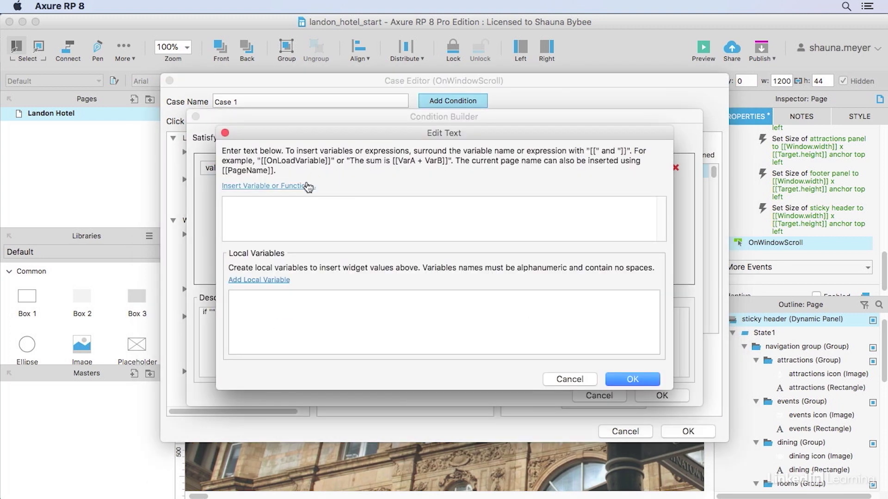
click(305, 185)
scroll(293, 284, down, 5)
scroll(293, 289, down, 3)
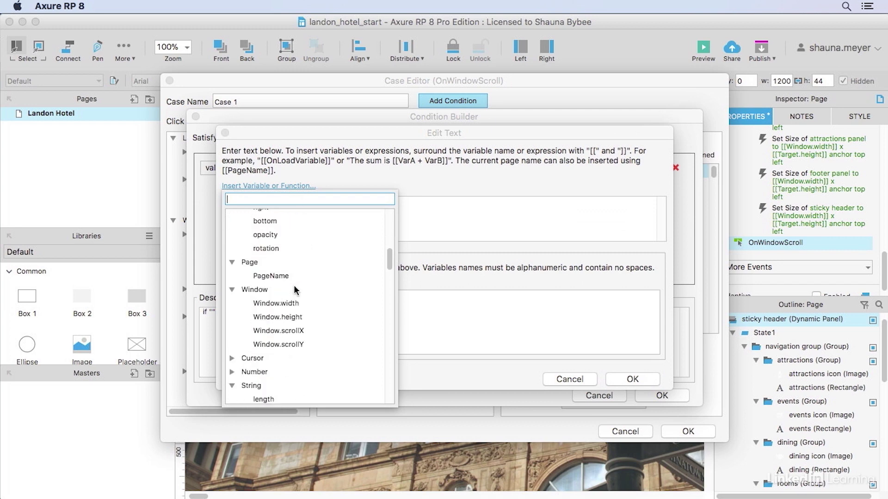
click(293, 346)
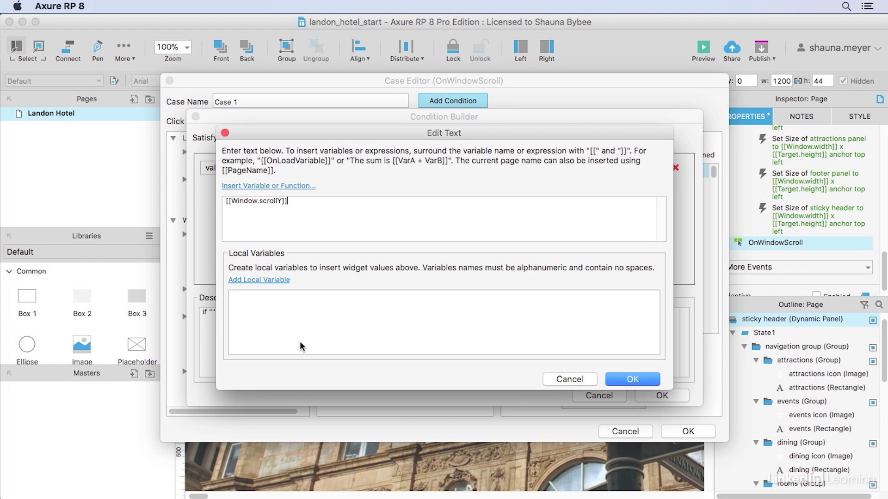
click(645, 379)
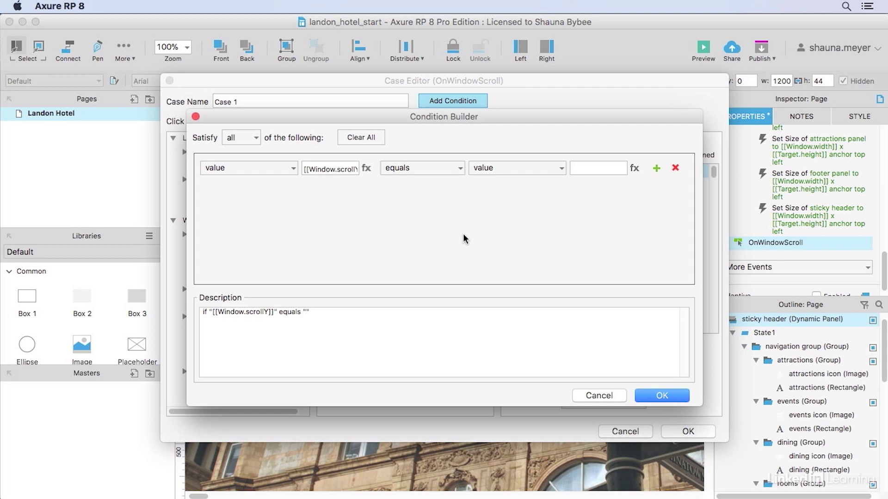
click(439, 168)
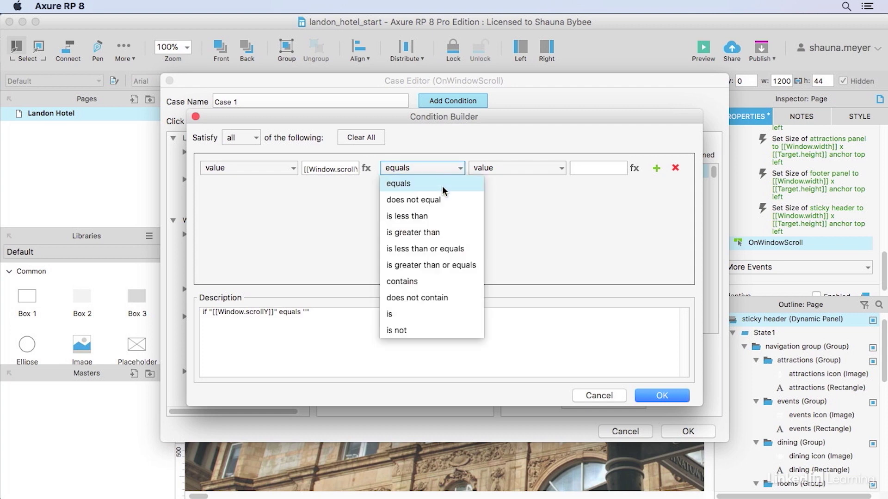
click(438, 232)
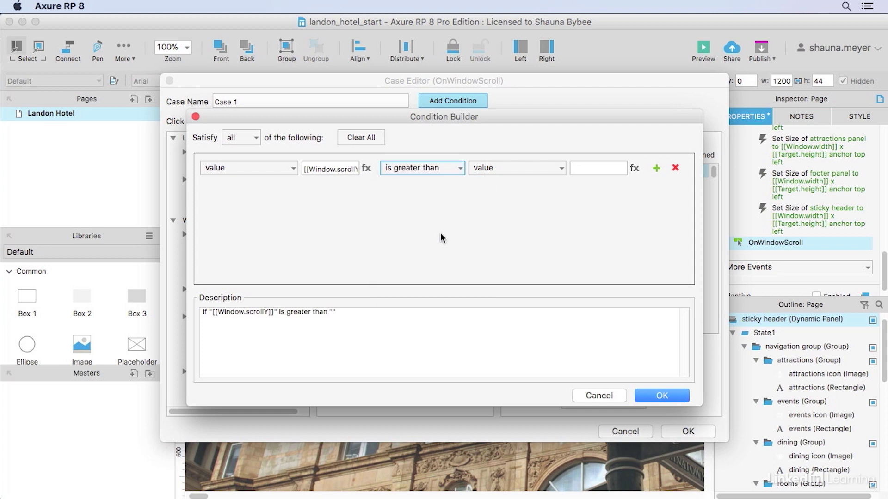
click(633, 169)
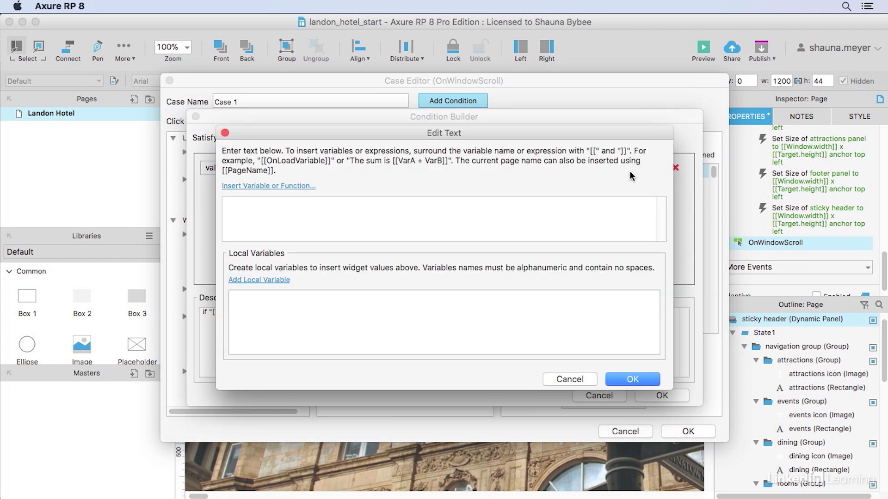
Add a local variable named Navbar referencing the navigation panel widget.
click(272, 280)
click(410, 301)
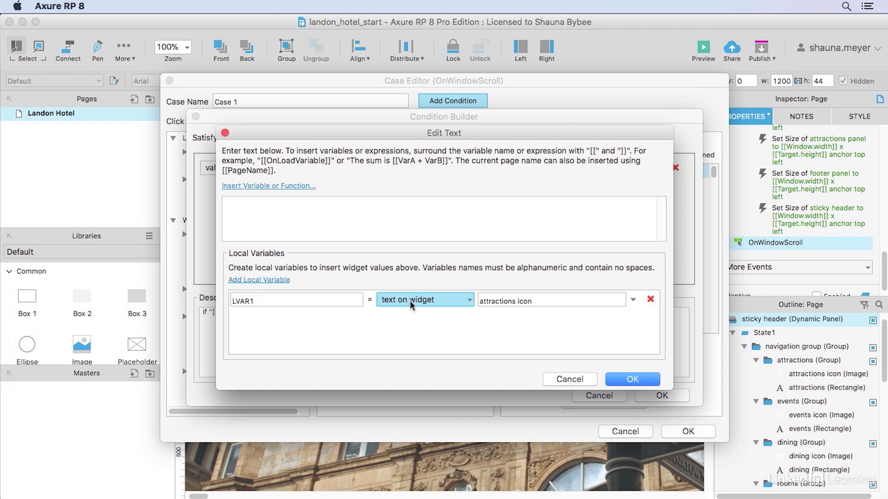
click(406, 396)
click(528, 301)
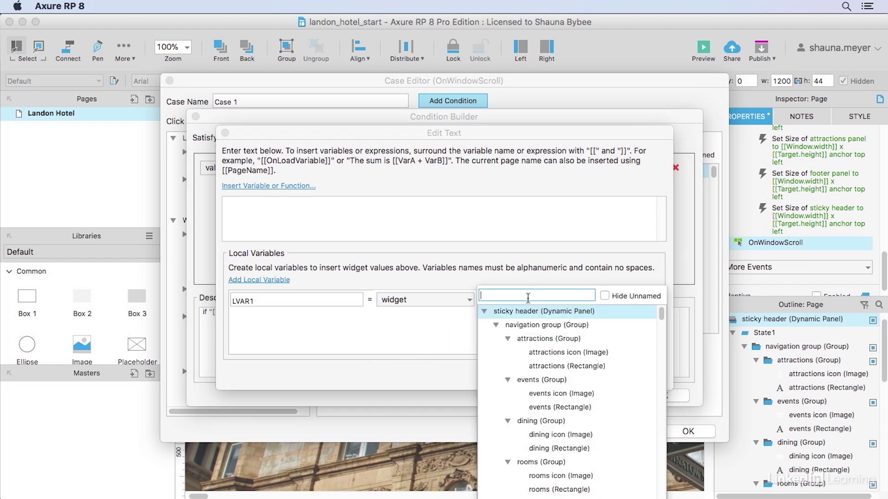
text(nav)
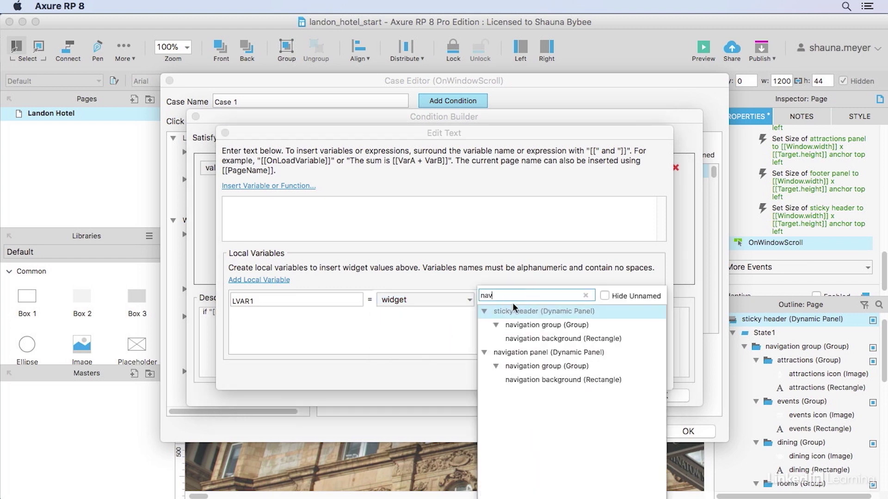
click(533, 352)
double_click(317, 301)
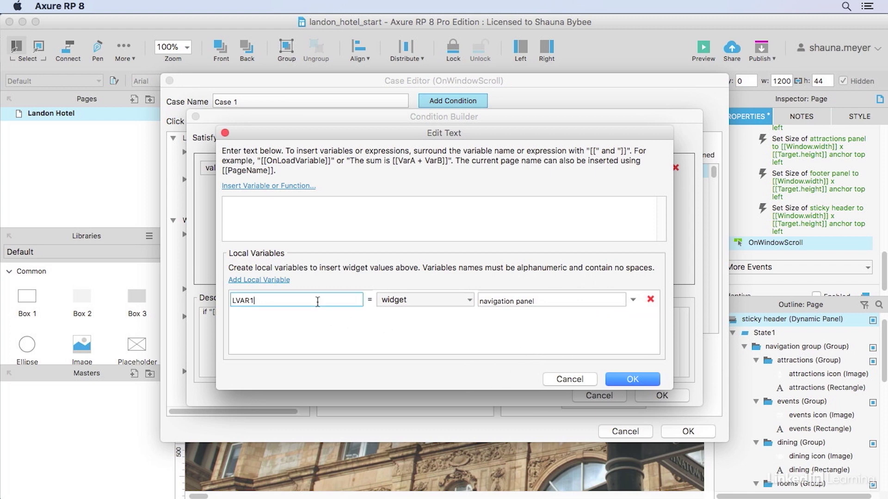
text(Navbar)
Enter [[Navbar.y]] as the comparison value and confirm it.
click(300, 231)
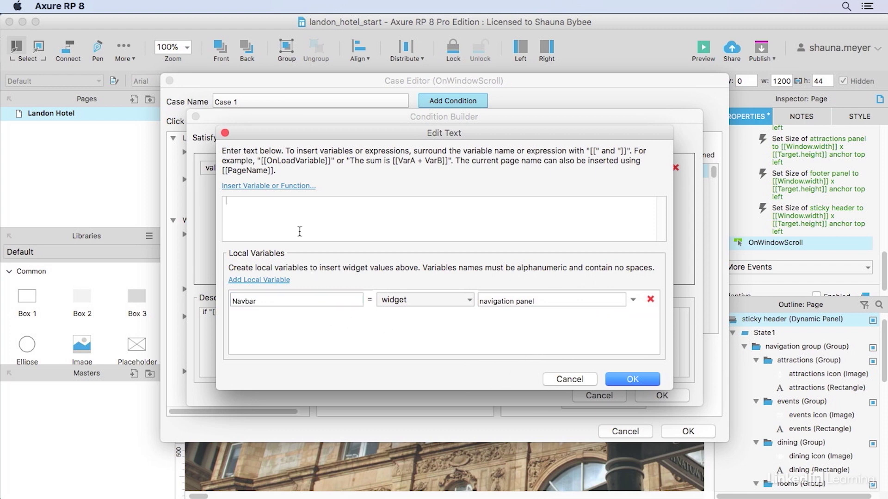
text([[Navbar.y]])
click(625, 380)
Confirm the scroll condition and scroll the Chrome preview up and down to test the sticky header.
click(659, 396)
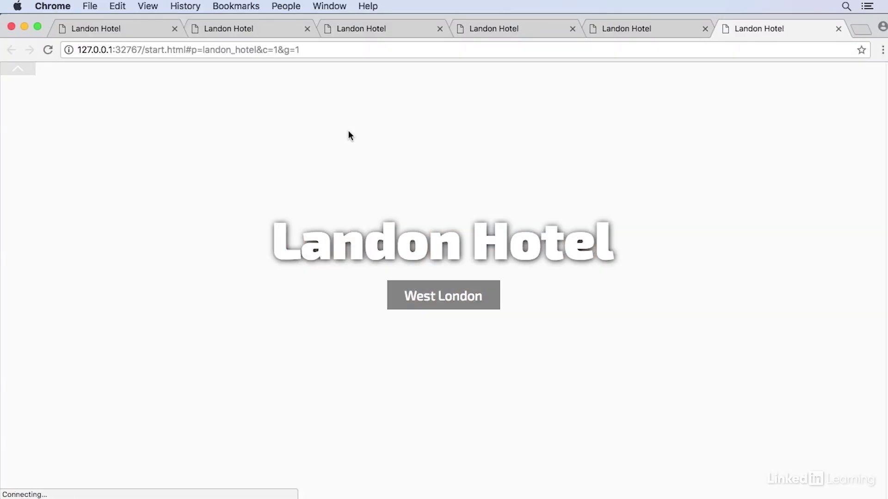
scroll(348, 127, down, 10)
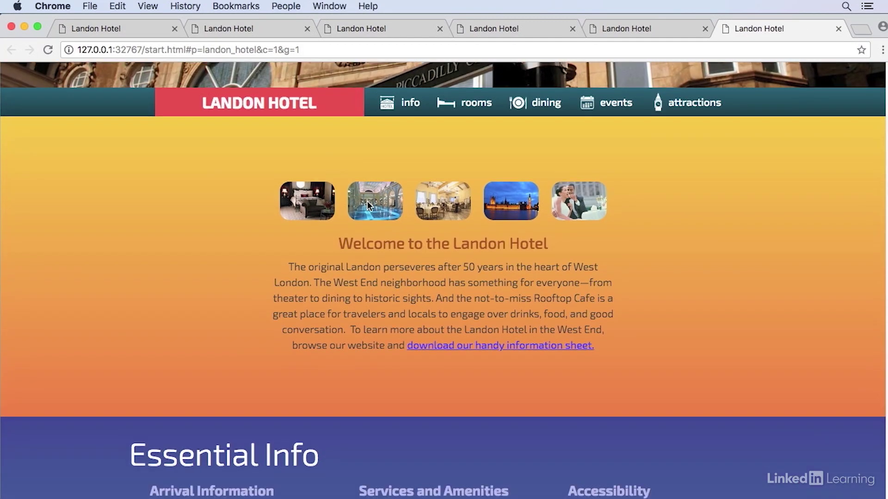
scroll(359, 227, down, 10)
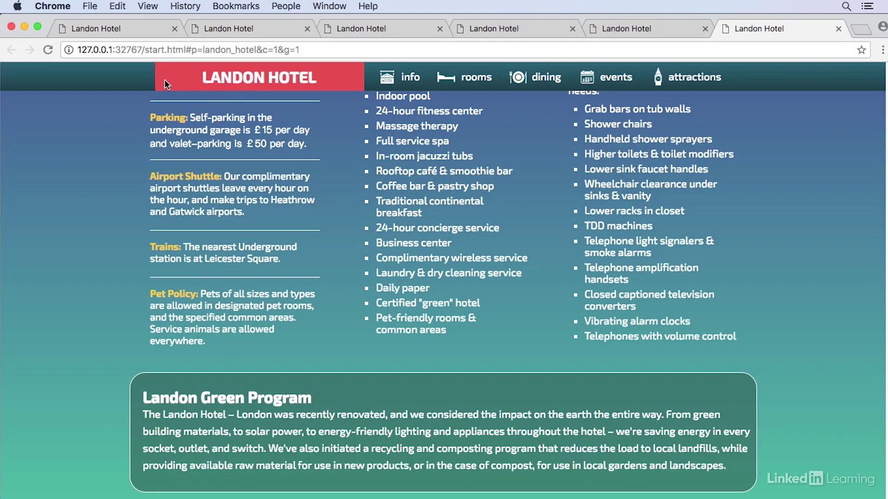
scroll(323, 169, up, 4)
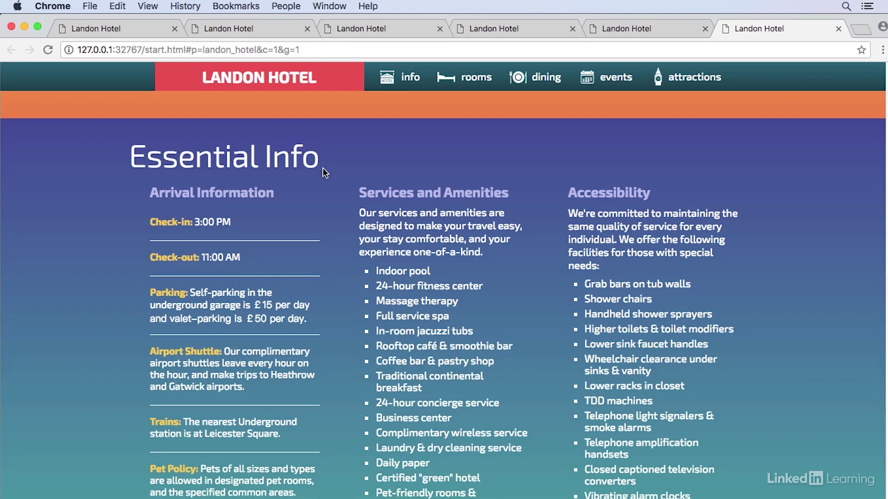
scroll(324, 172, up, 6)
scroll(313, 204, down, 8)
scroll(313, 209, up, 10)
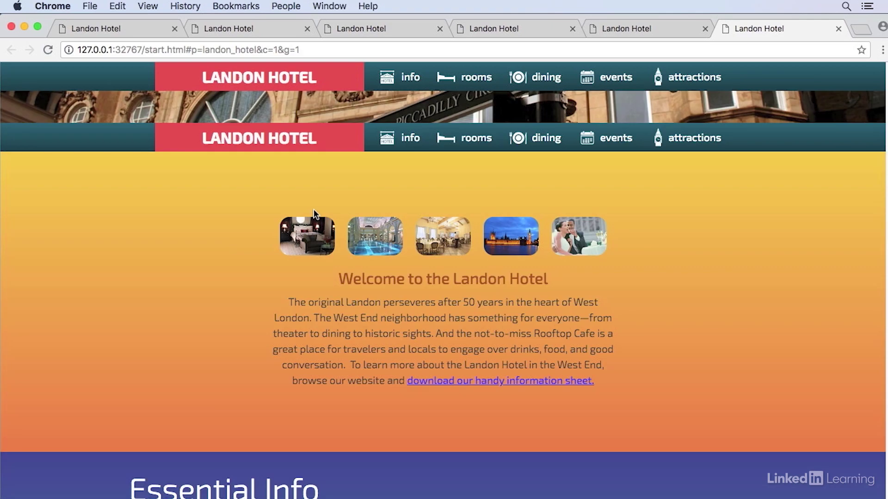
scroll(312, 210, up, 7)
scroll(313, 211, down, 14)
scroll(314, 213, up, 11)
scroll(314, 212, up, 5)
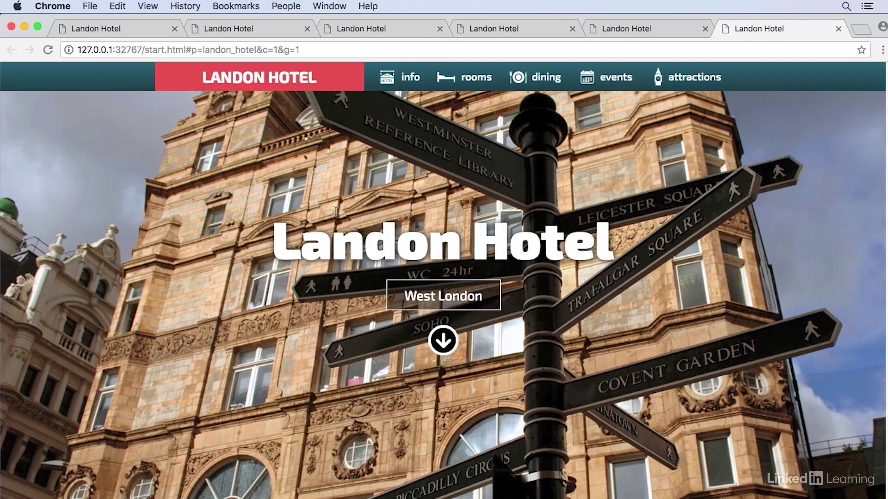
Add a second OnWindowScroll case with a Show/Hide action on the sticky header.
key(super+Tab)
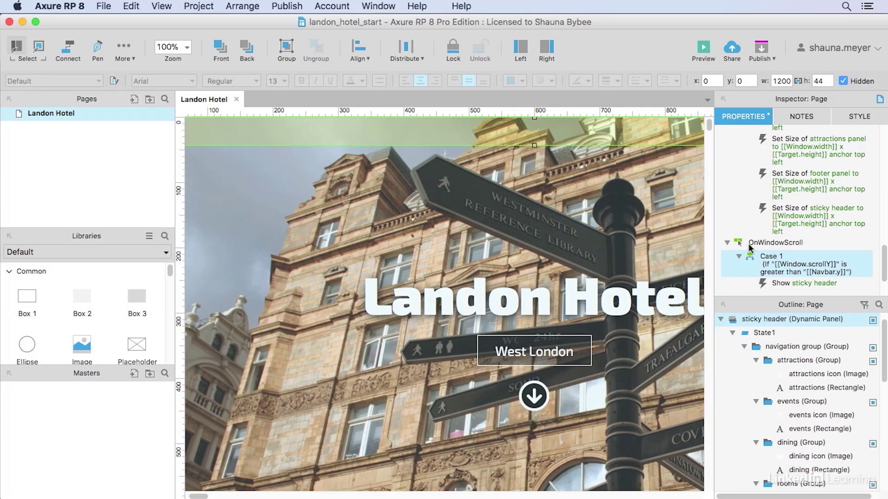
double_click(769, 243)
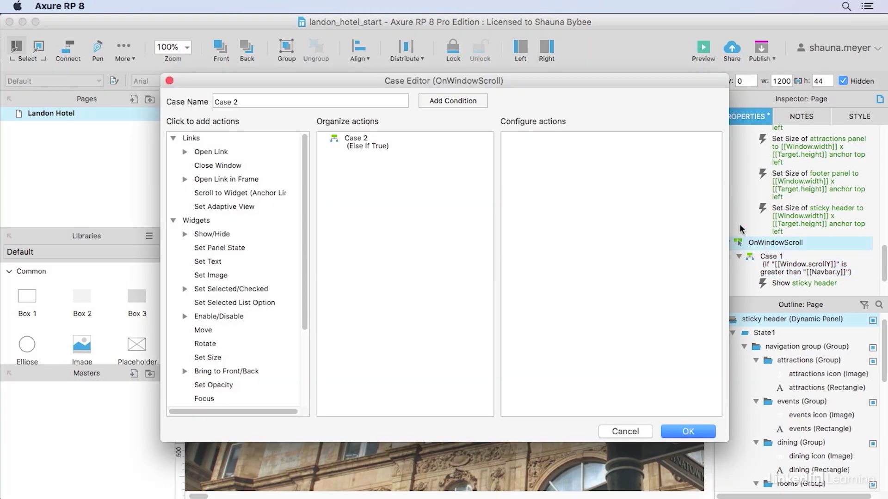
click(218, 235)
click(523, 171)
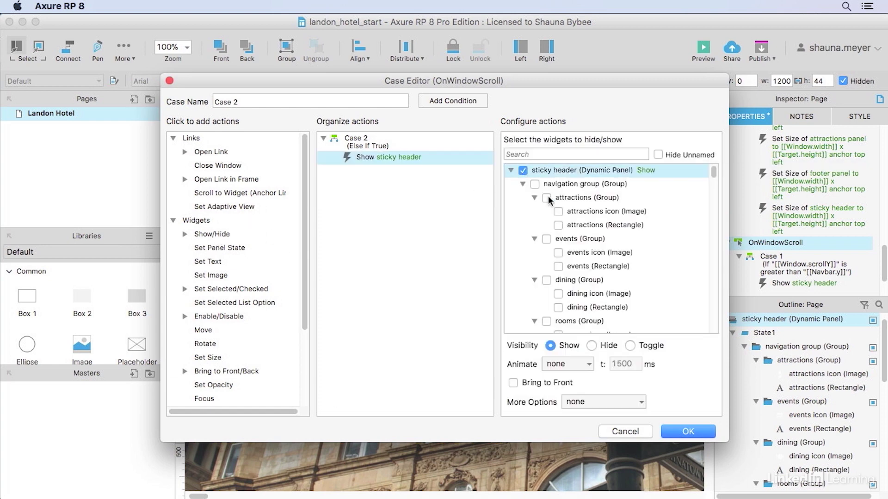
click(688, 430)
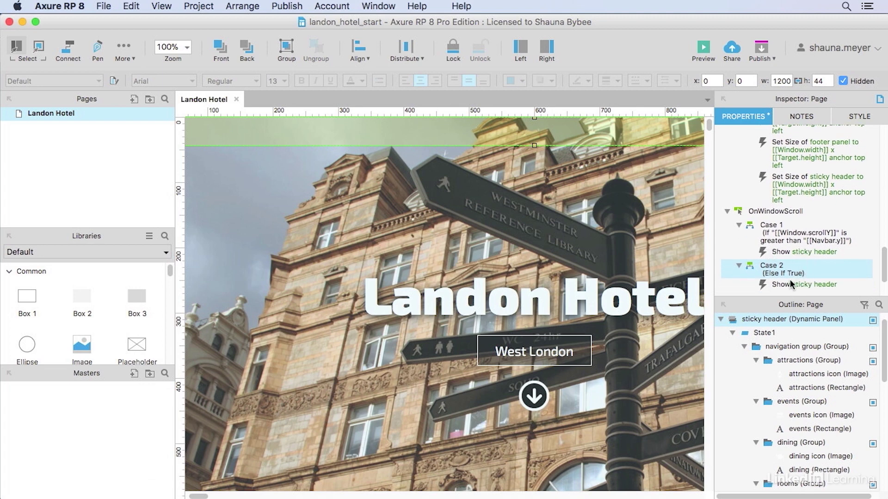
Change the second case's action to Hide the sticky header.
click(798, 283)
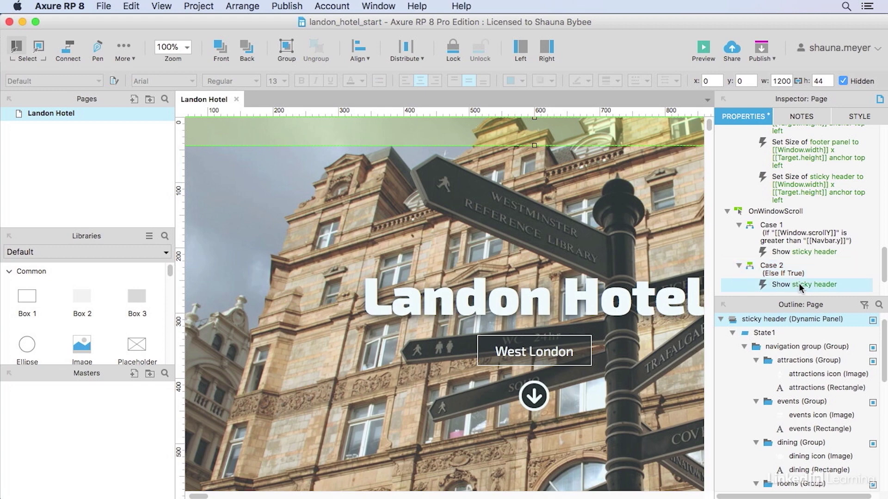
double_click(798, 283)
click(591, 345)
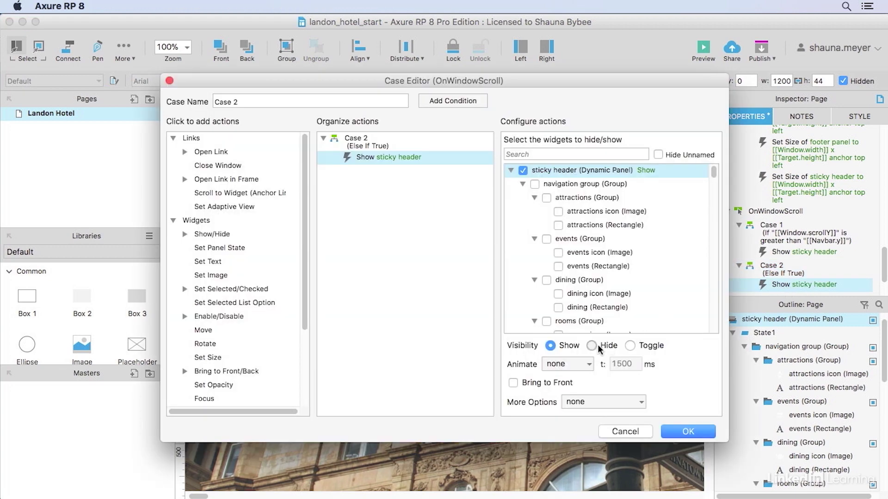
click(688, 430)
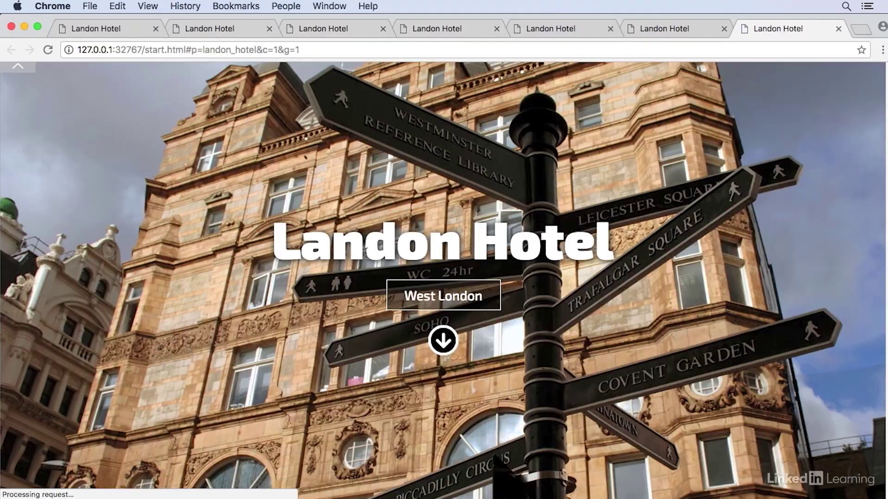
Scroll the Chrome preview down to the Essential Info section so the sticky Landon Hotel header appears.
scroll(365, 256, down, 5)
scroll(365, 253, down, 15)
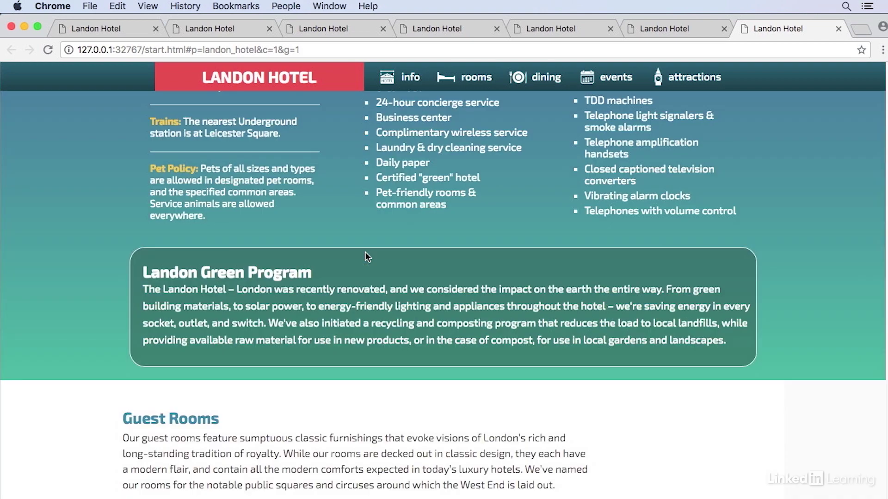
scroll(365, 251, up, 15)
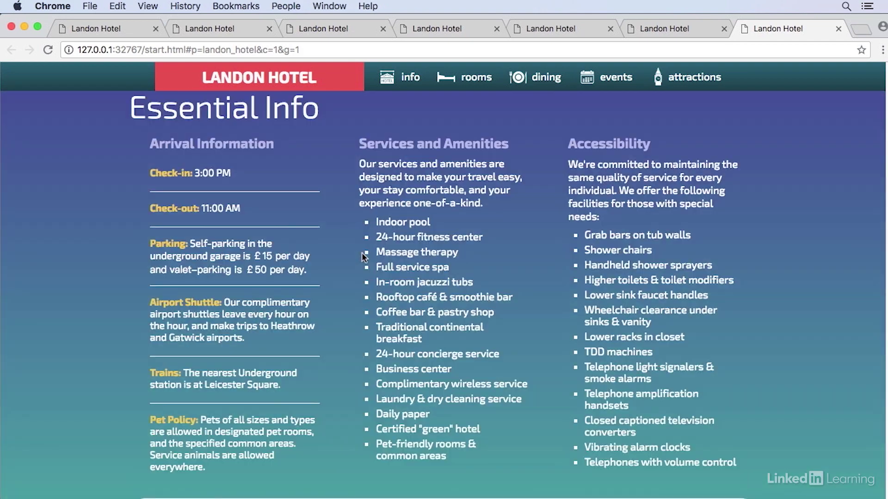